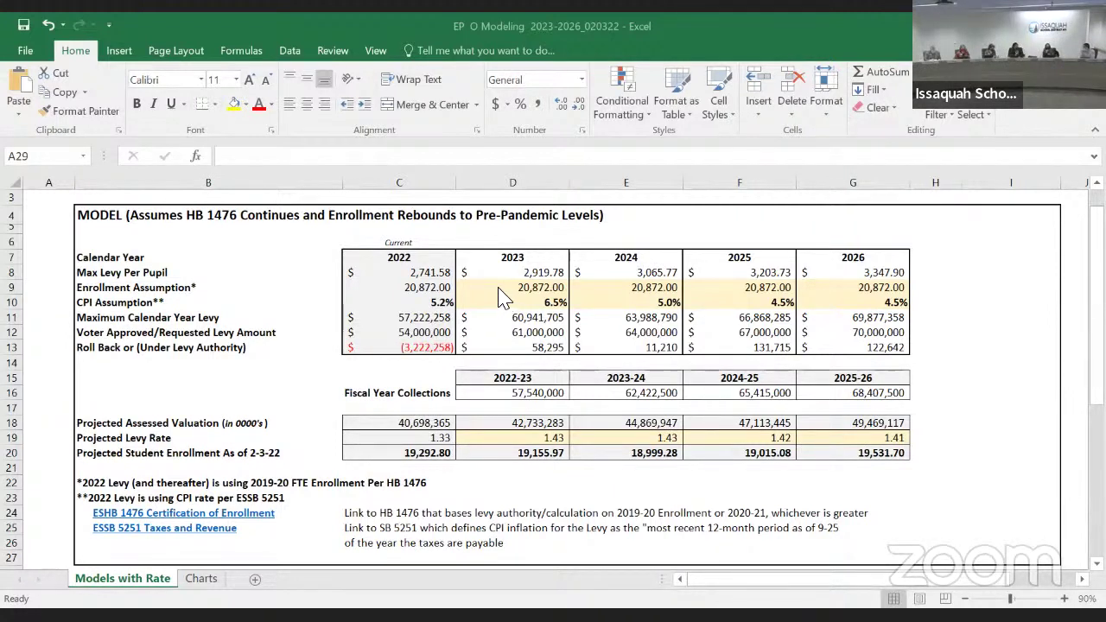
Step: Try a 7.5% CPI assumption for 2023 in the first model, and undo the change
click(500, 289)
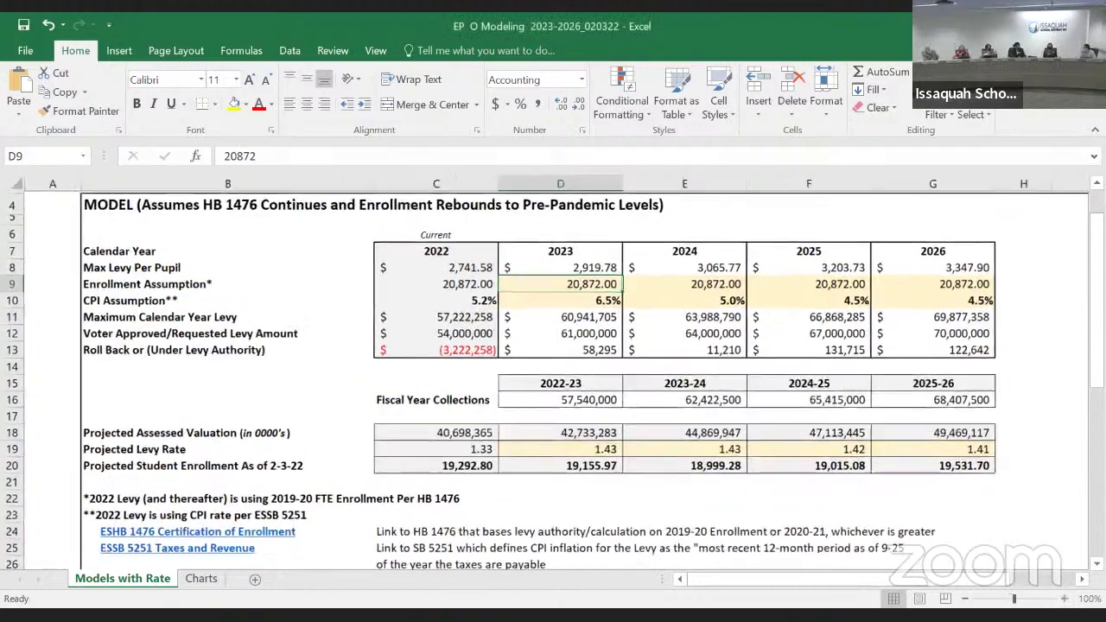
scroll(553, 372, up, 1)
scroll(553, 372, up, 1)
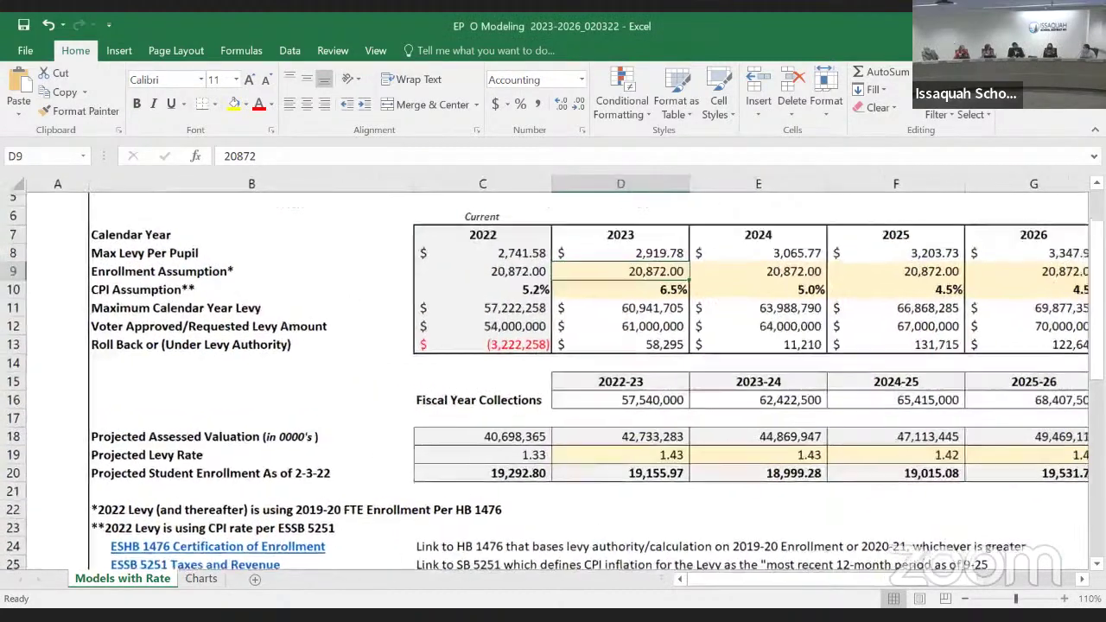
drag(877, 581, 906, 588)
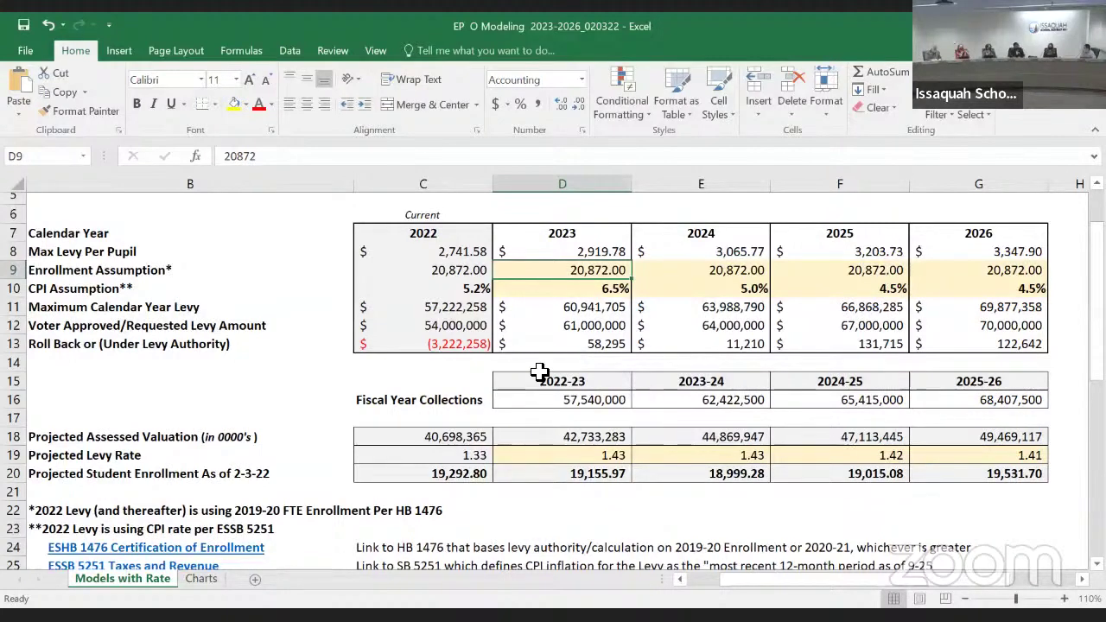
click(537, 285)
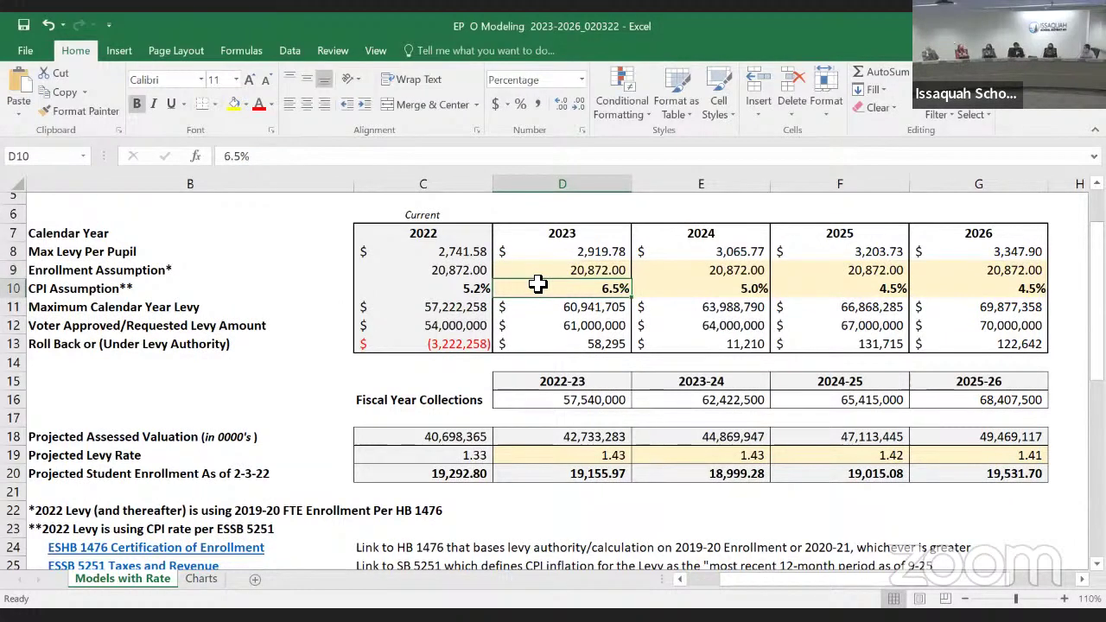
text(7.5)
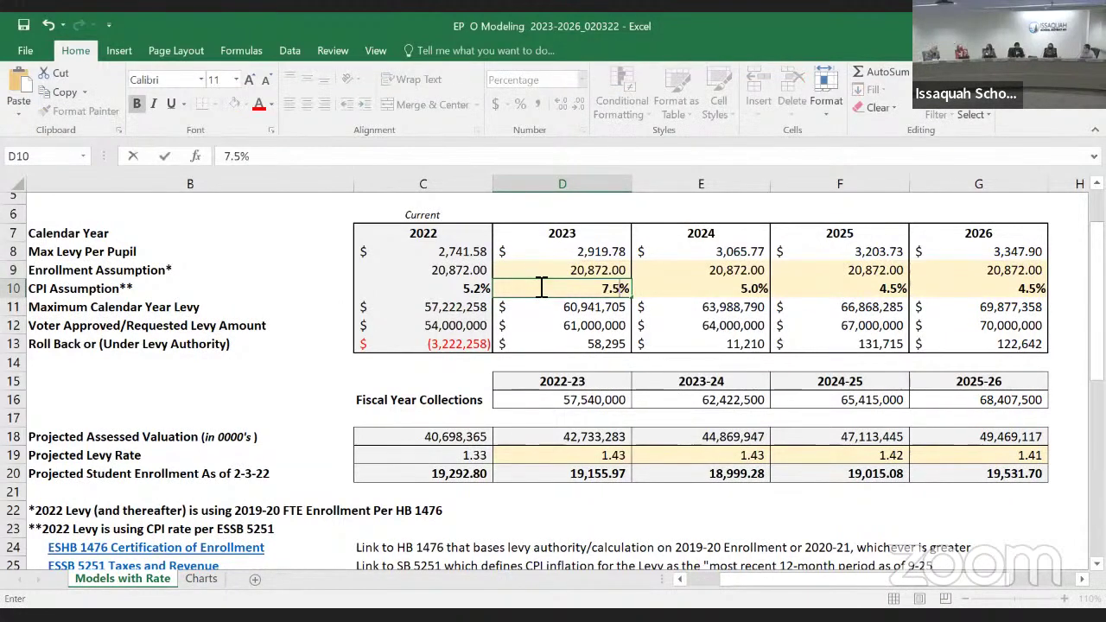
key(Return)
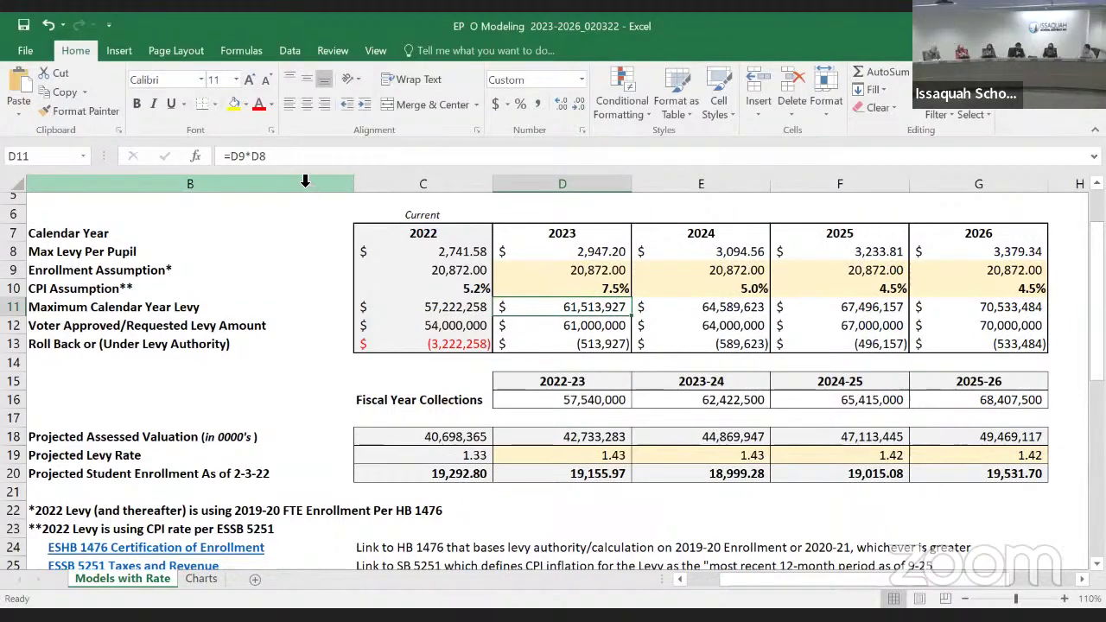
click(48, 25)
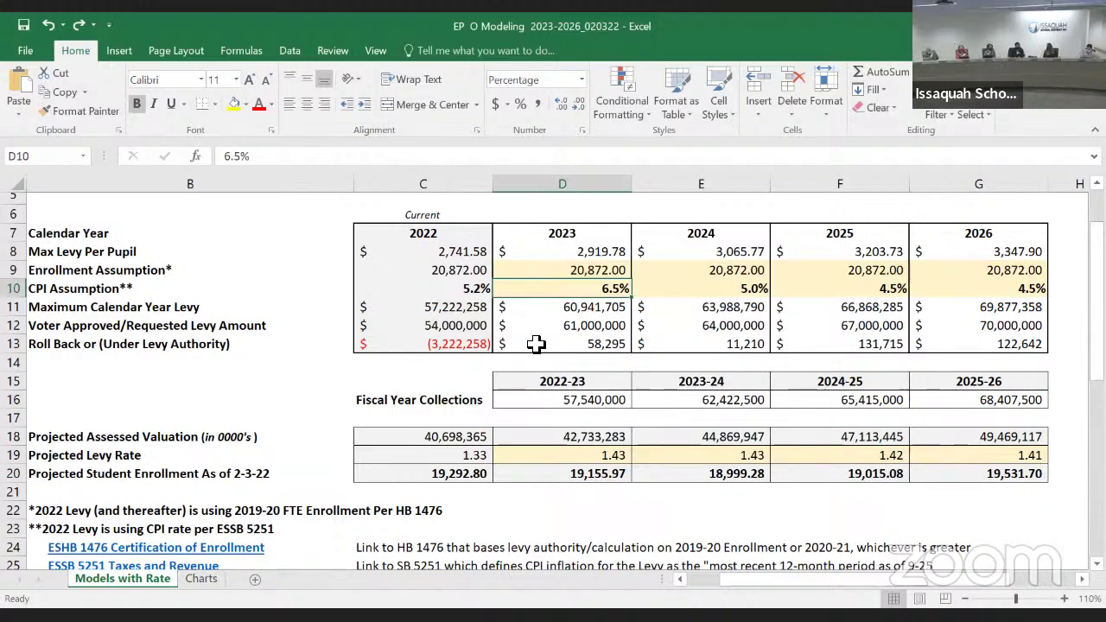
Step: Re-enter 7.5% as the 2023 CPI assumption in the first model, and undo the entry again
text(7)
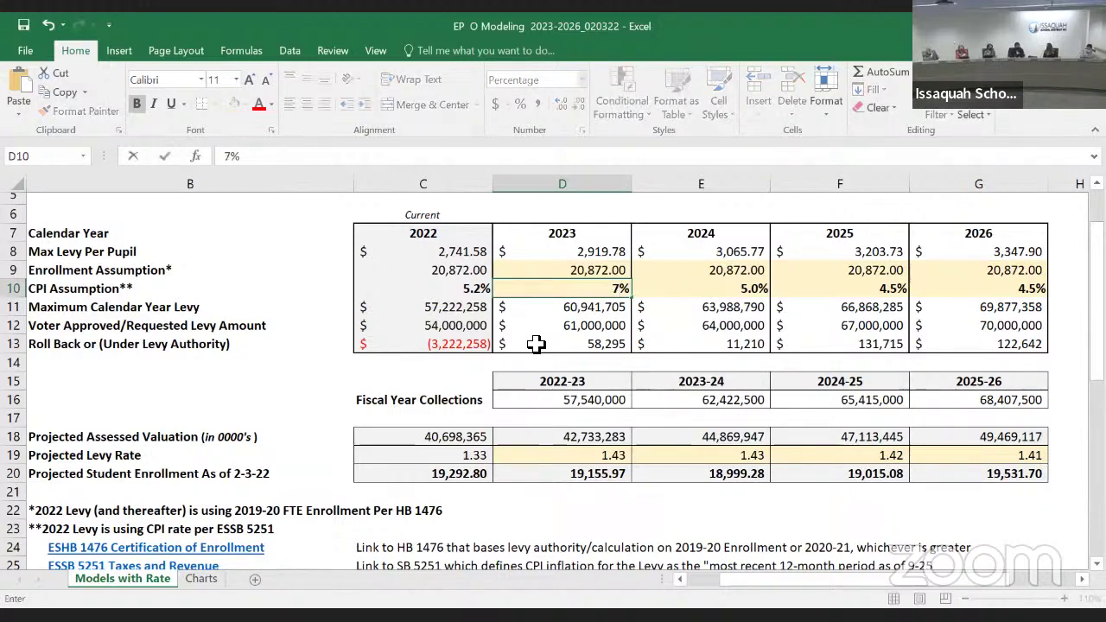
text(.5)
key(Return)
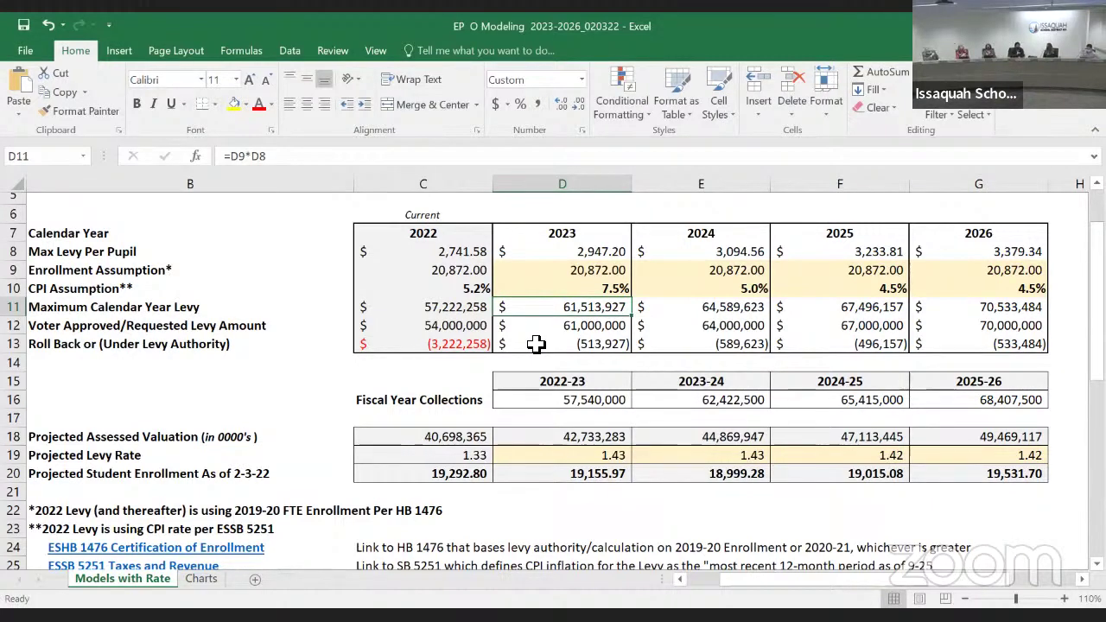
click(47, 27)
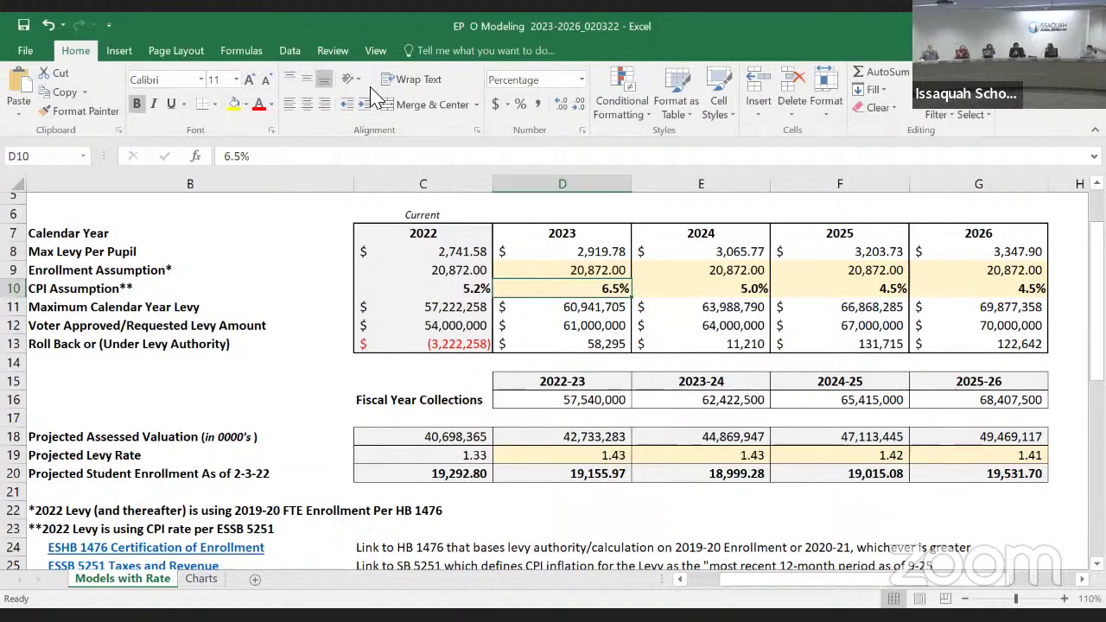
Step: Examine the levy projections of Model 2, which assumes projected enrollment and low inflation
key(Down)
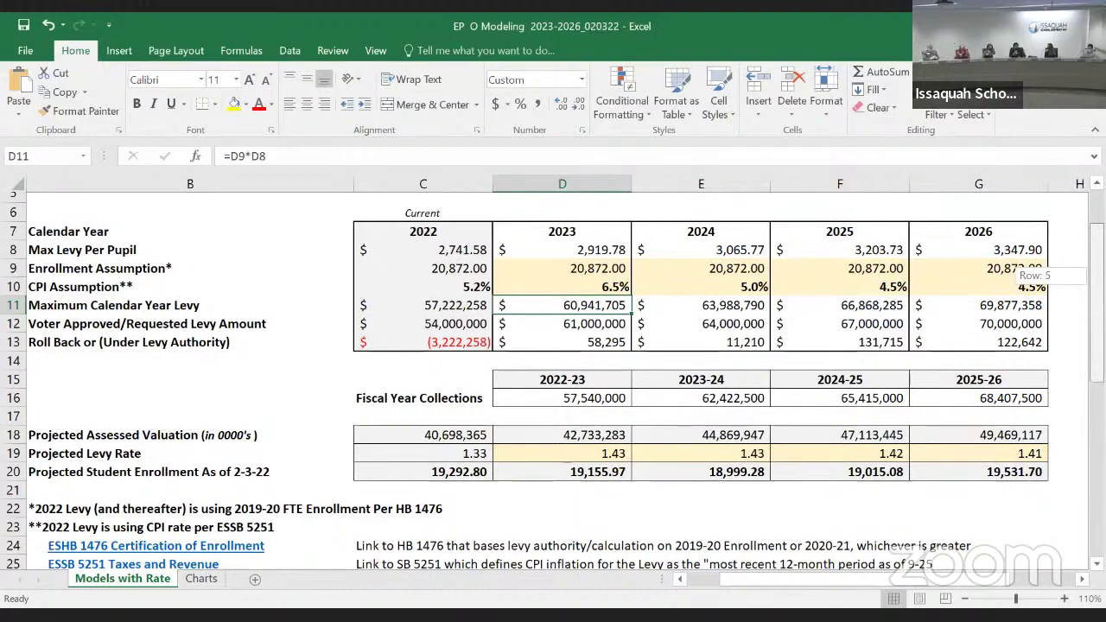
scroll(552, 380, down, 3)
scroll(553, 380, down, 3)
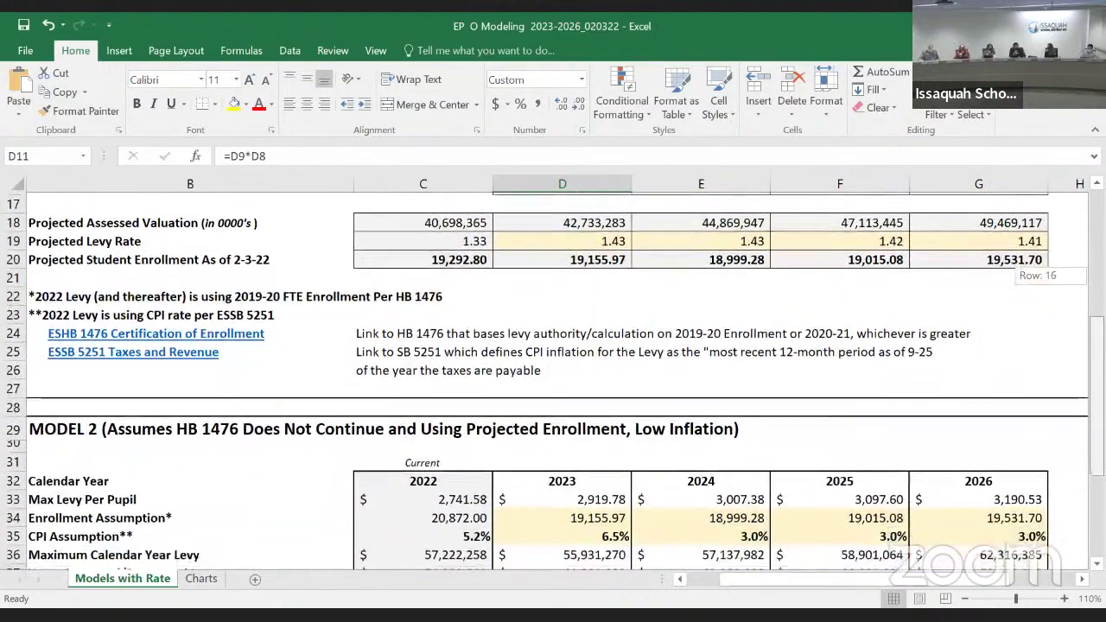
scroll(553, 380, down, 2)
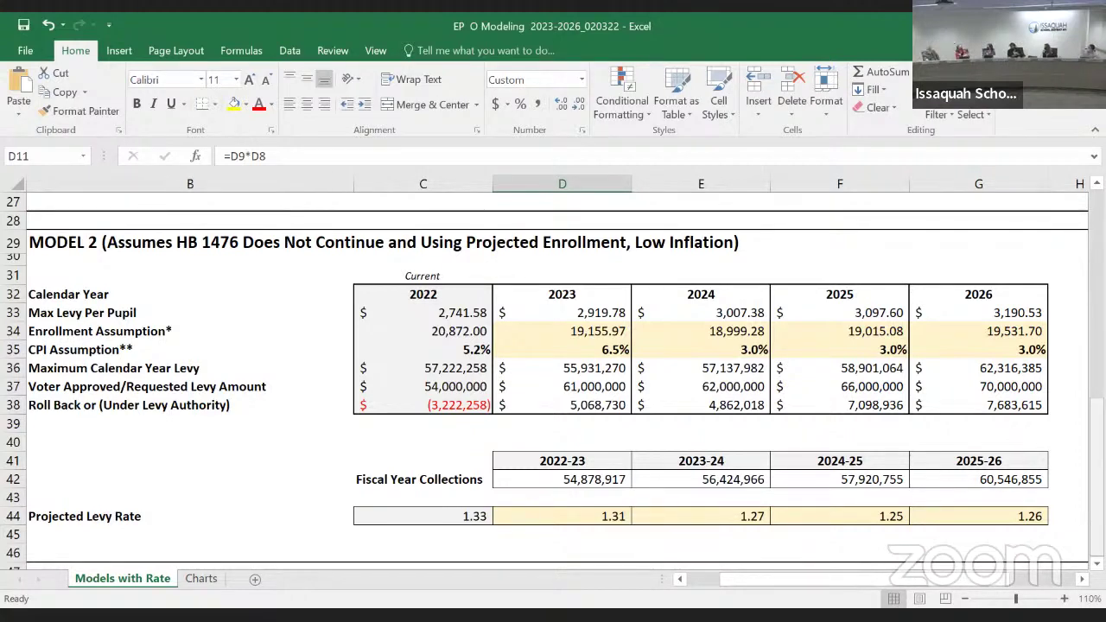
Step: Try linking the first model's 2022 enrollment assumption to its projected student enrollment with =C20, and undo the change
drag(1096, 466, 1096, 284)
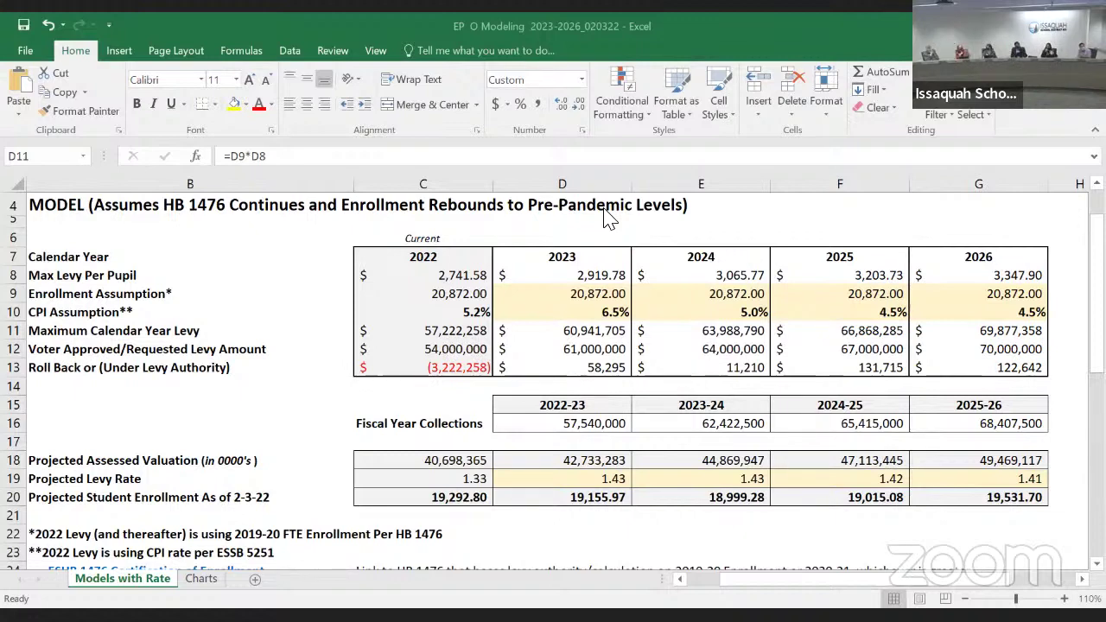
click(456, 290)
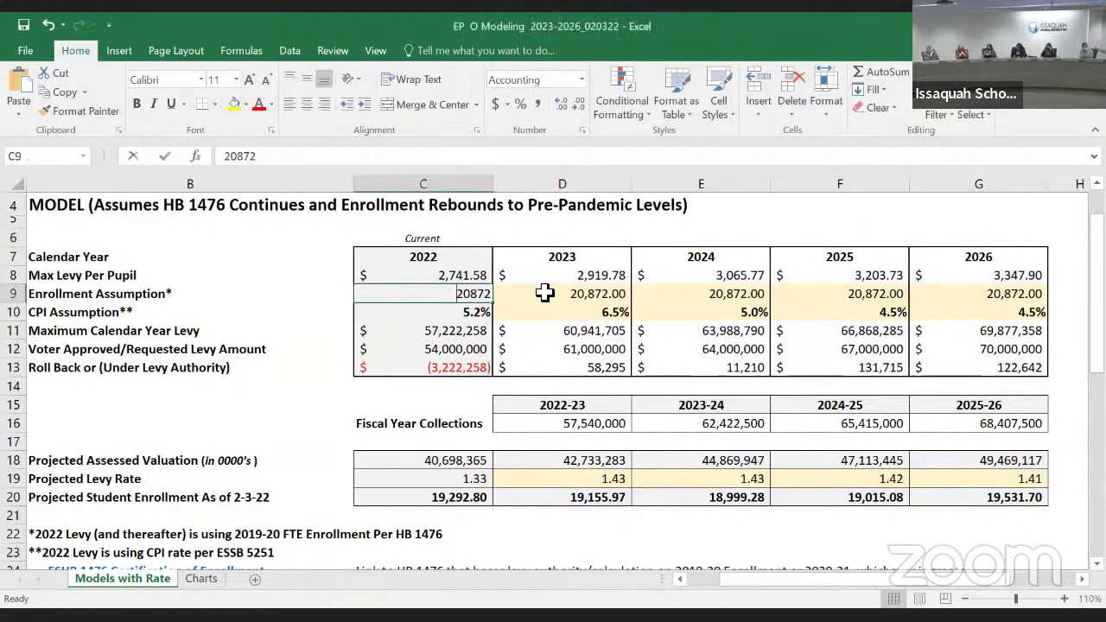
text(=)
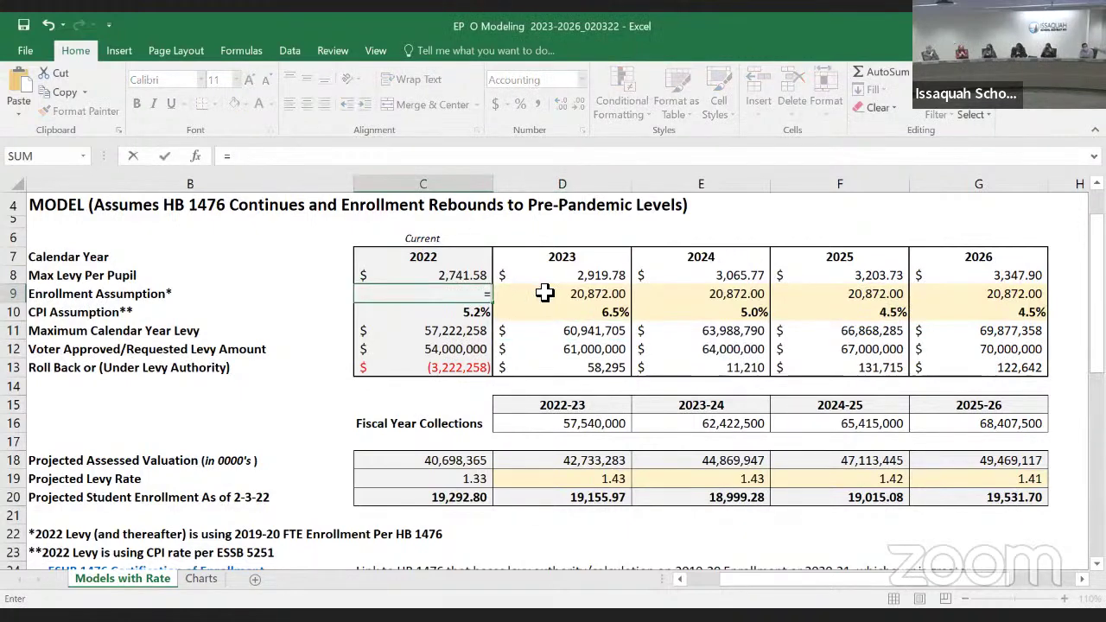
click(418, 500)
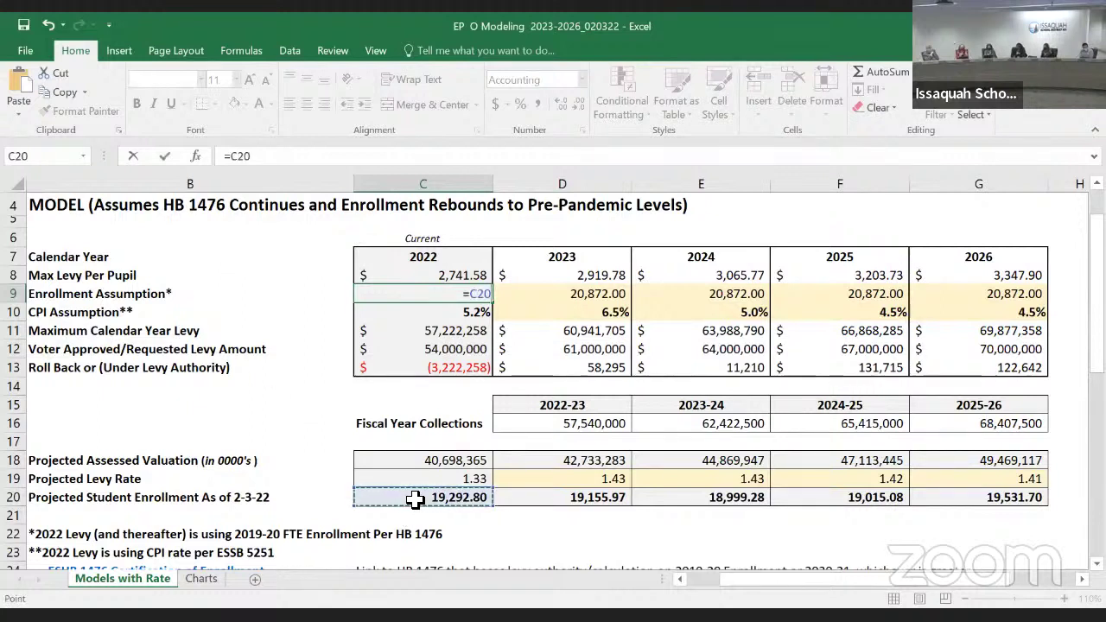
key(Return)
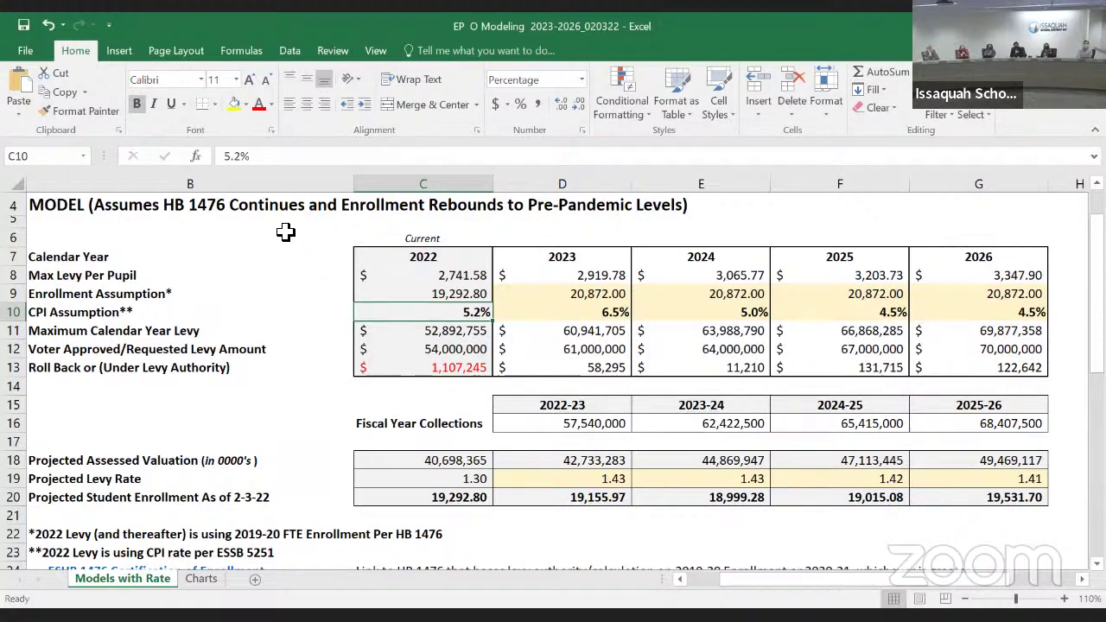
click(50, 26)
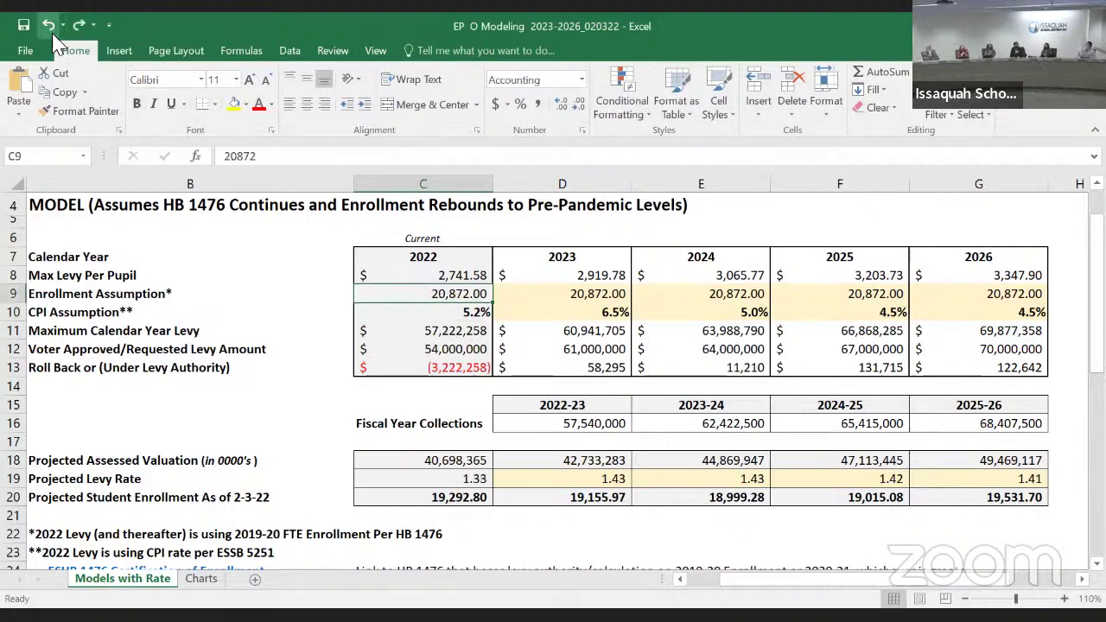
click(444, 390)
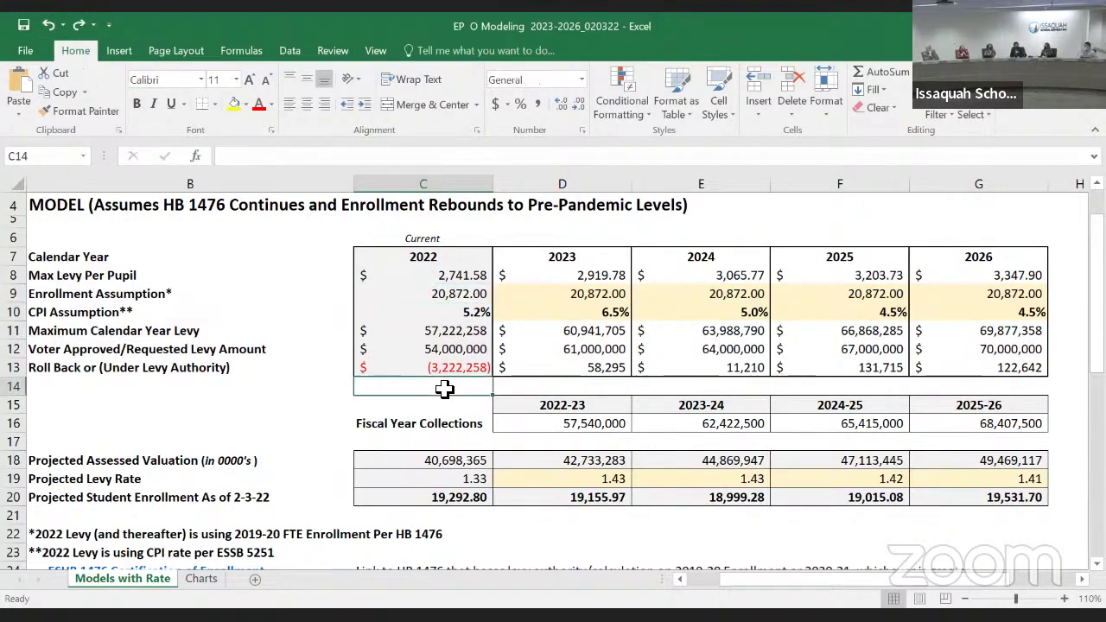
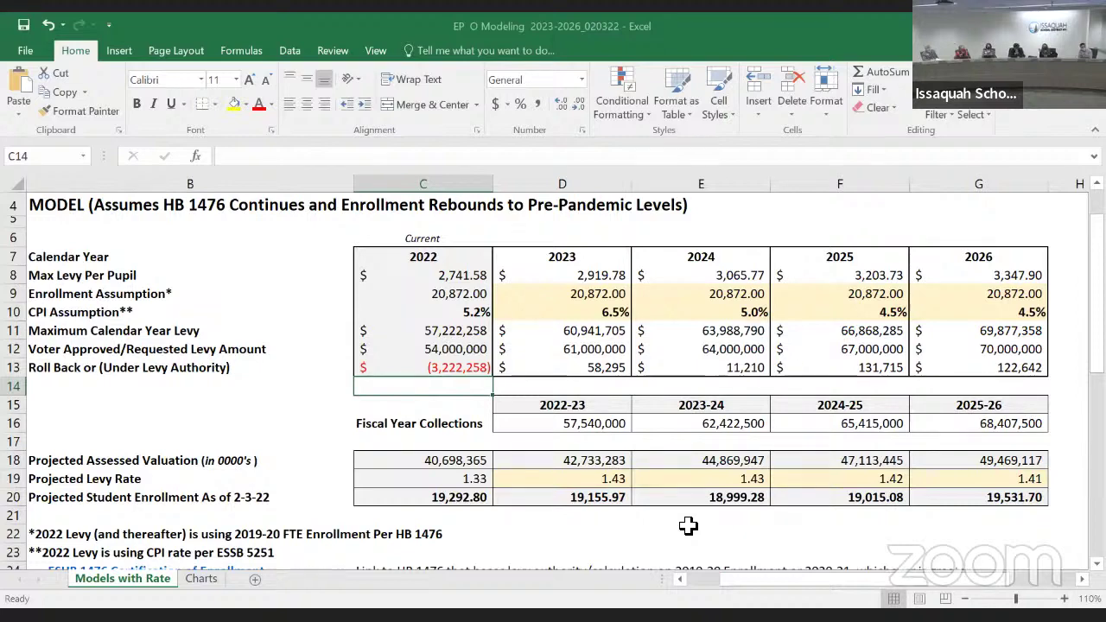
Step: Set the 2023 enrollment assumption in the first model to 20,072
click(577, 292)
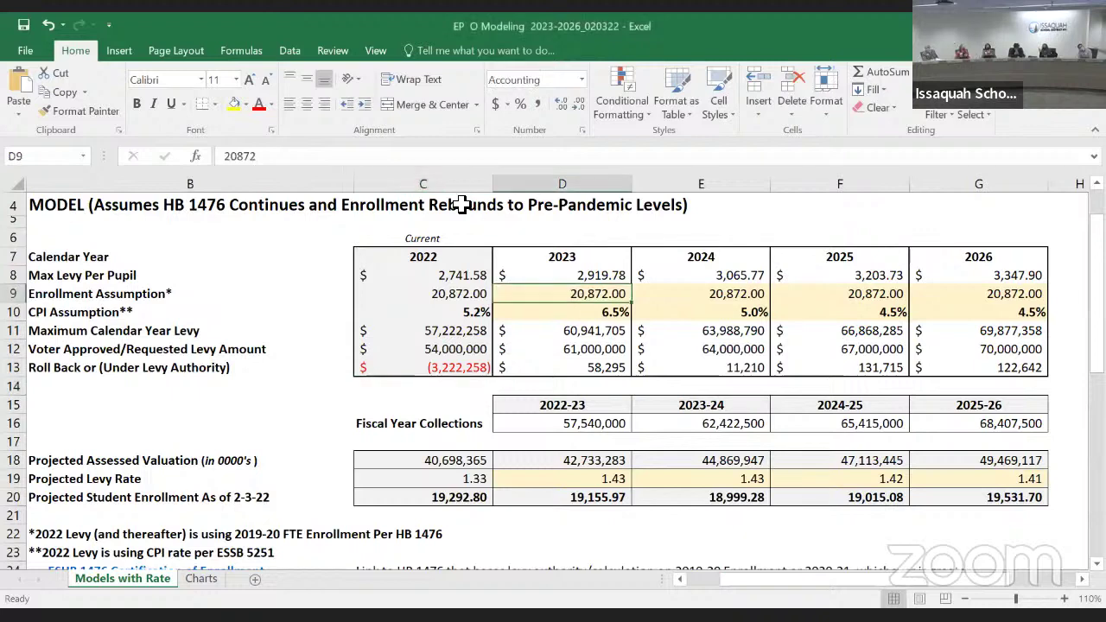
click(246, 155)
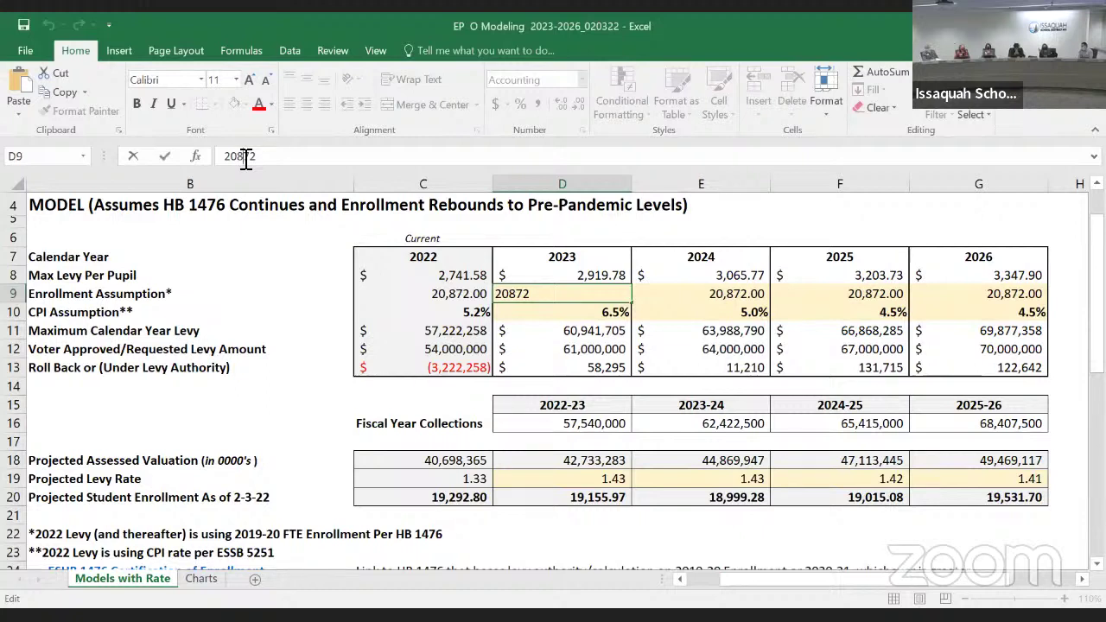
key(BackSpace)
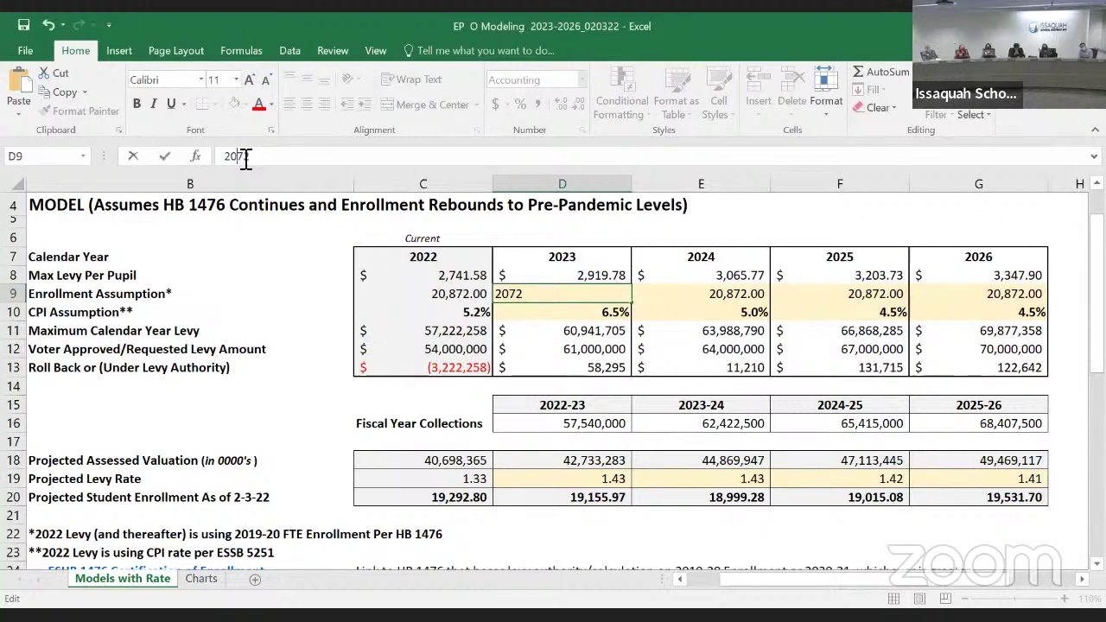
text(0)
key(Return)
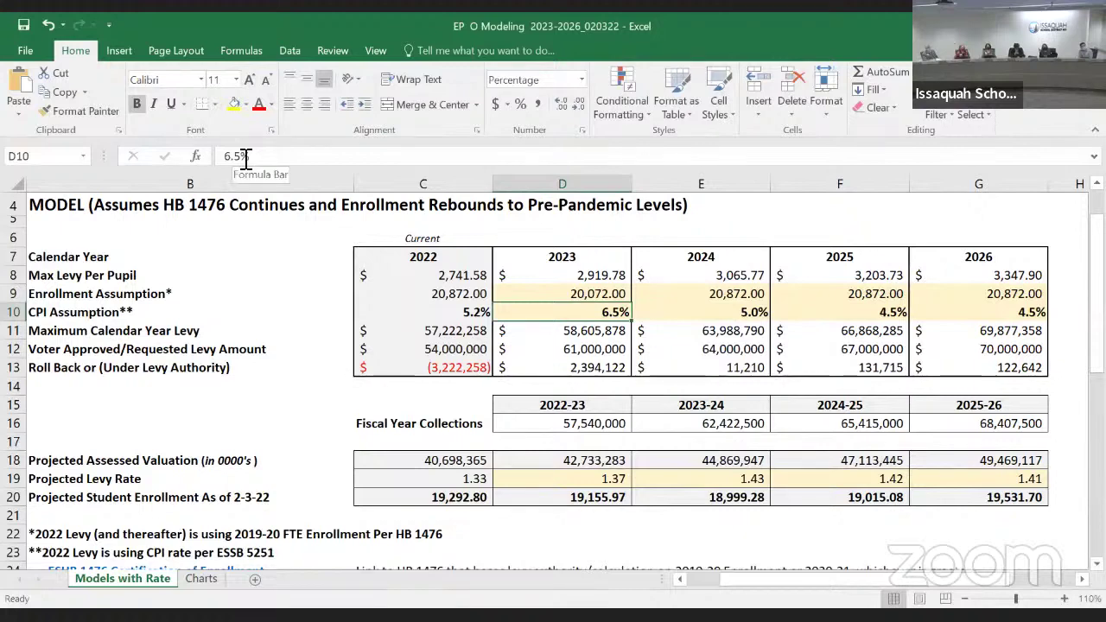
Step: Set the 2023 and 2024 enrollment assumptions in the first model to 20,000
key(Up)
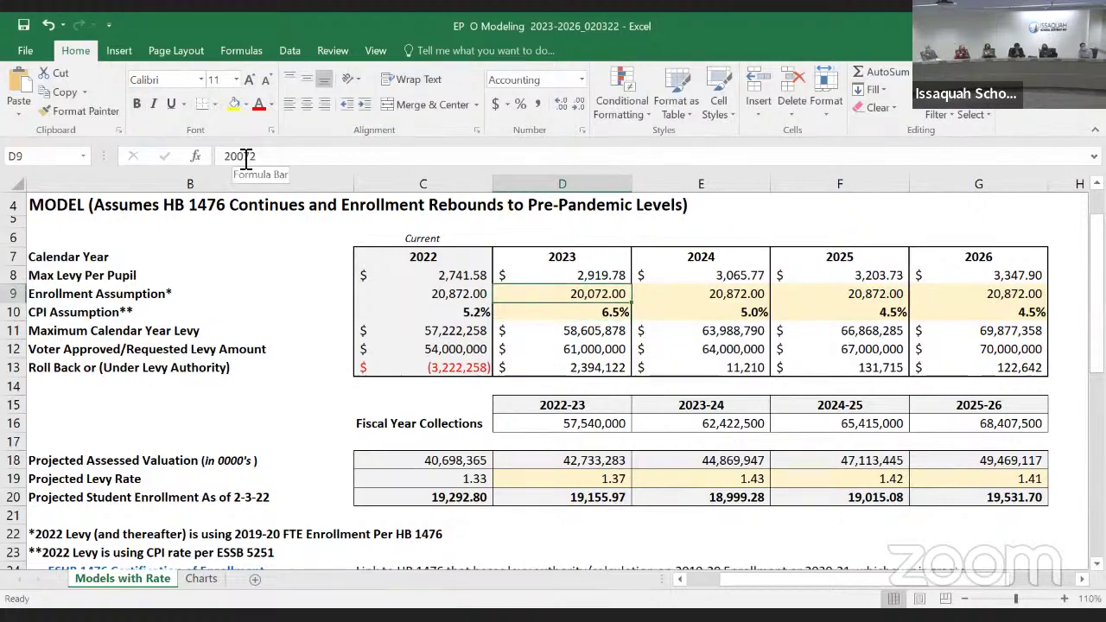
text(20,0000)
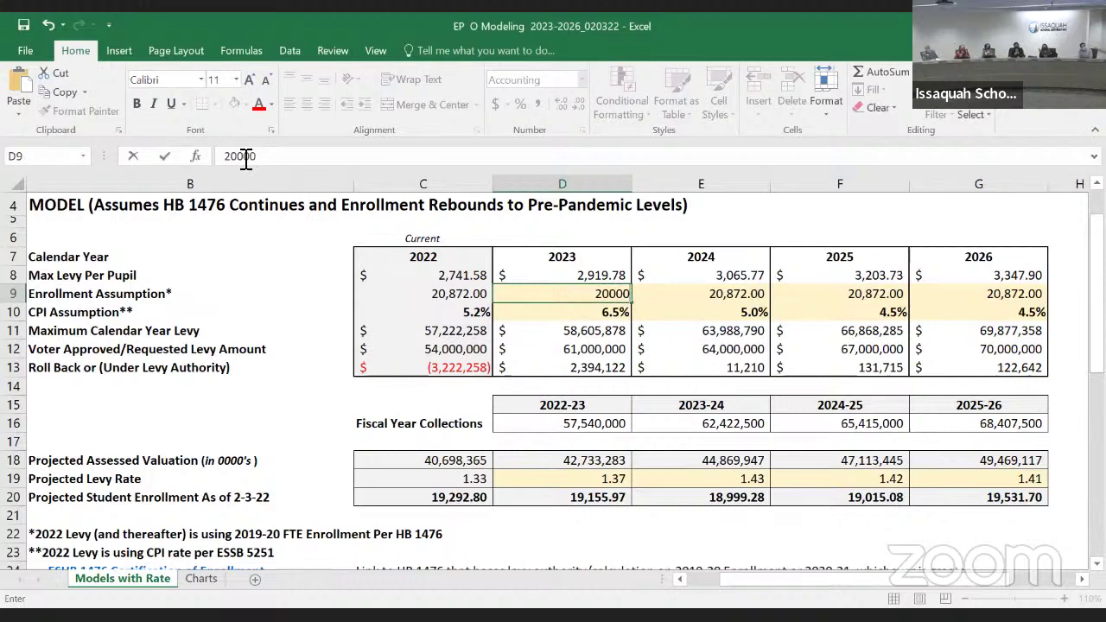
key(Return)
key(Right)
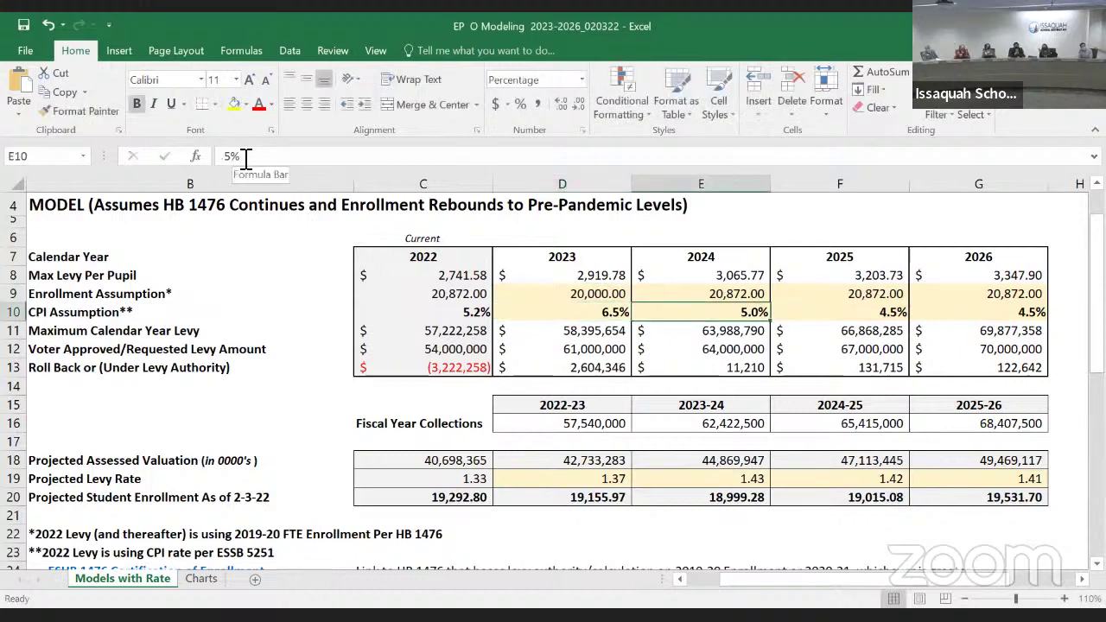
key(Up)
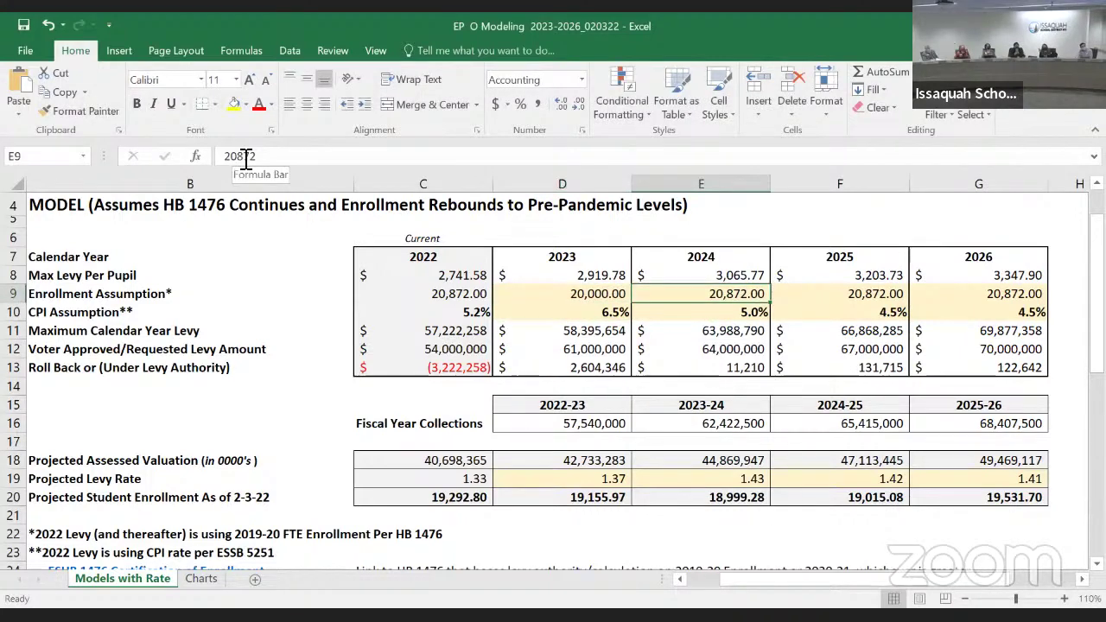
text(20000)
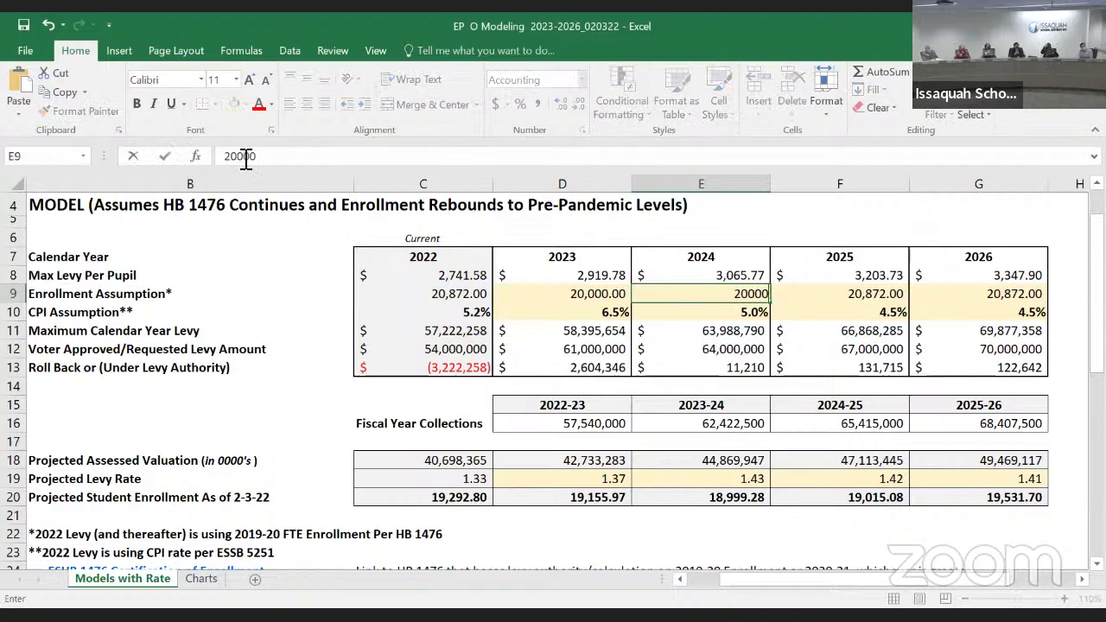
key(Right)
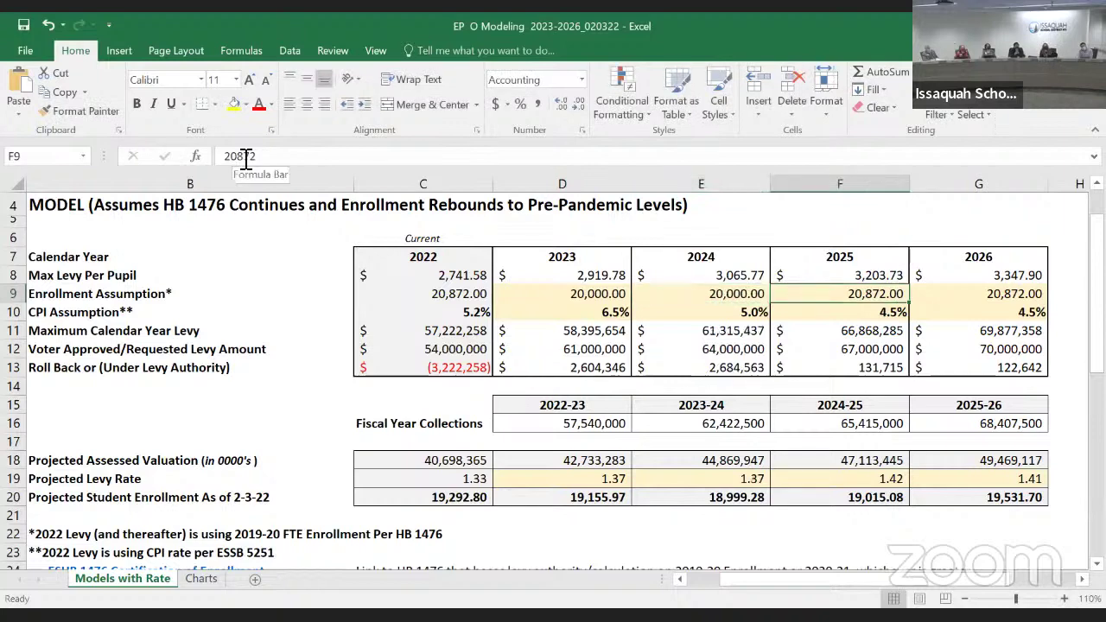
Step: Set the 2025 and 2026 enrollment assumptions in the first model to 20,000
text(20000)
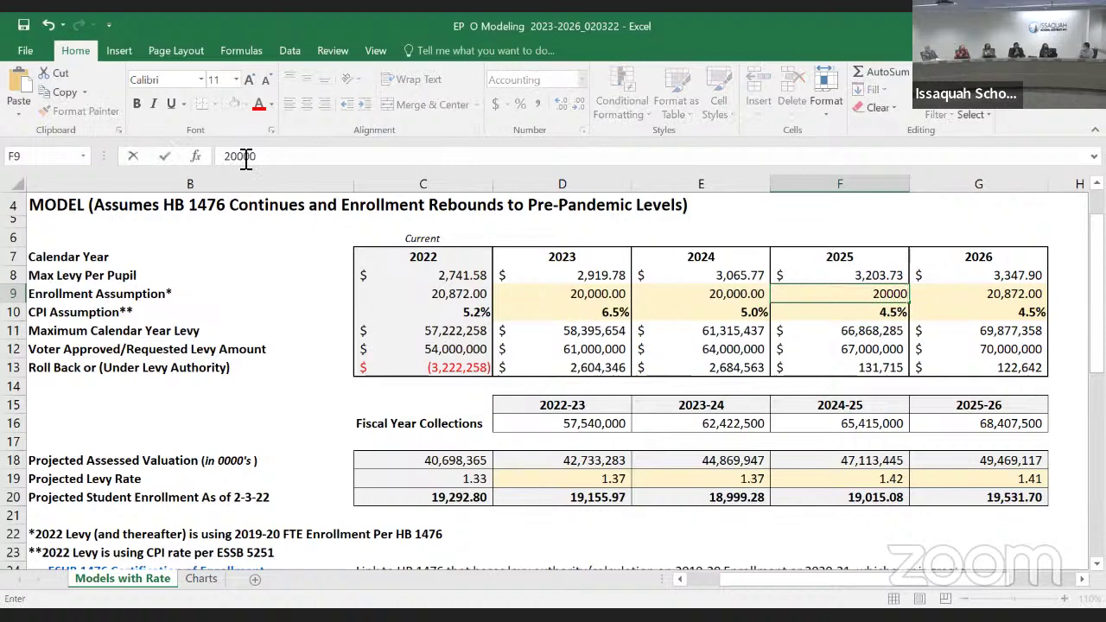
key(Right)
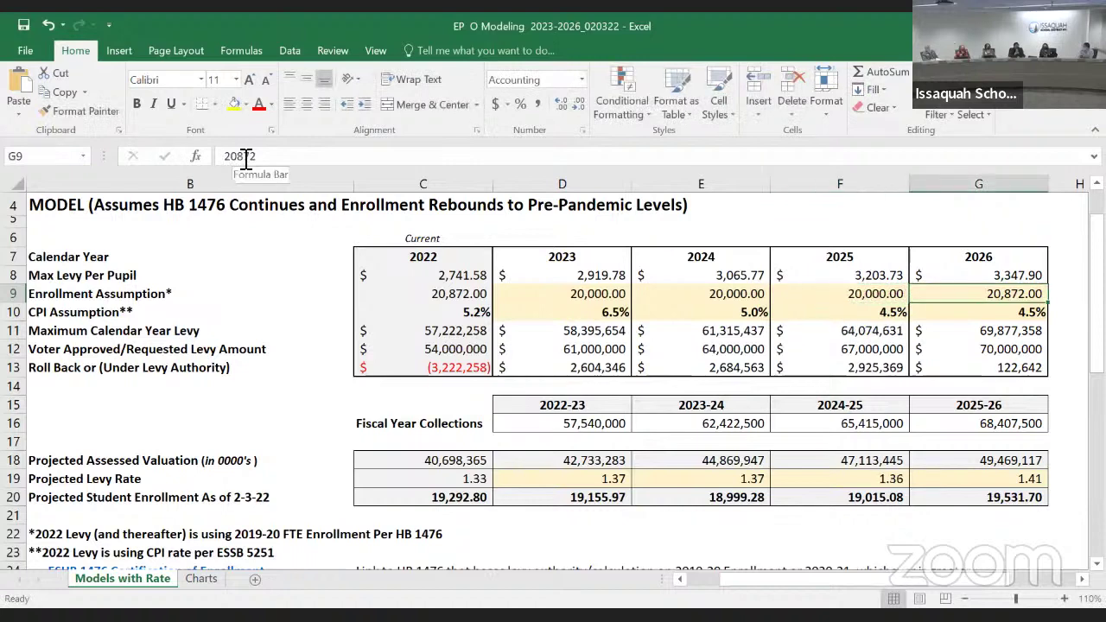
text(20000)
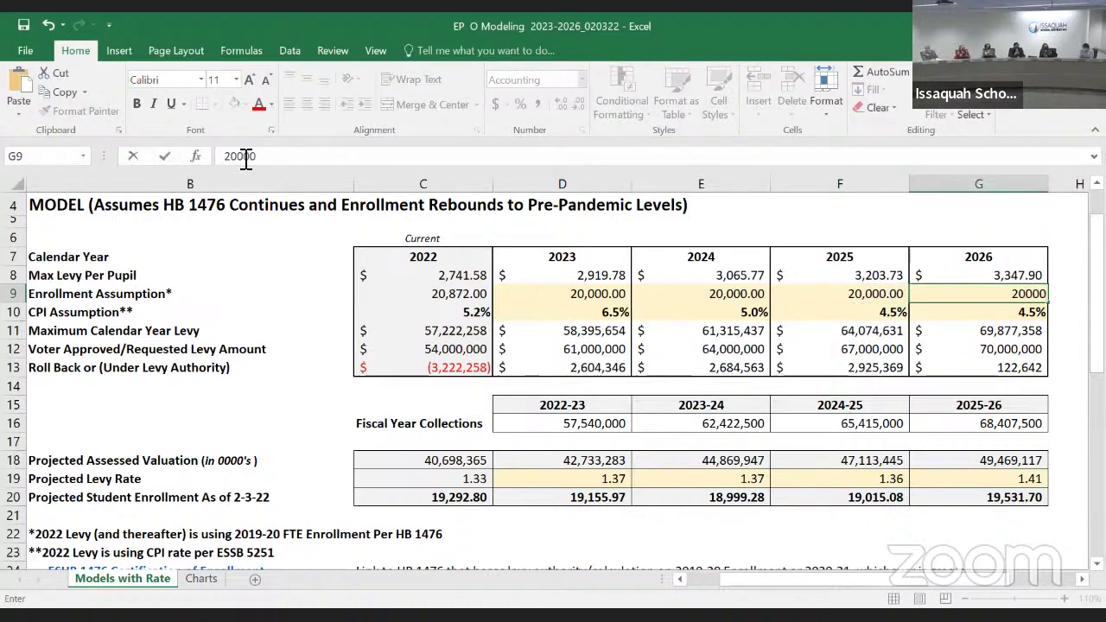
key(Return)
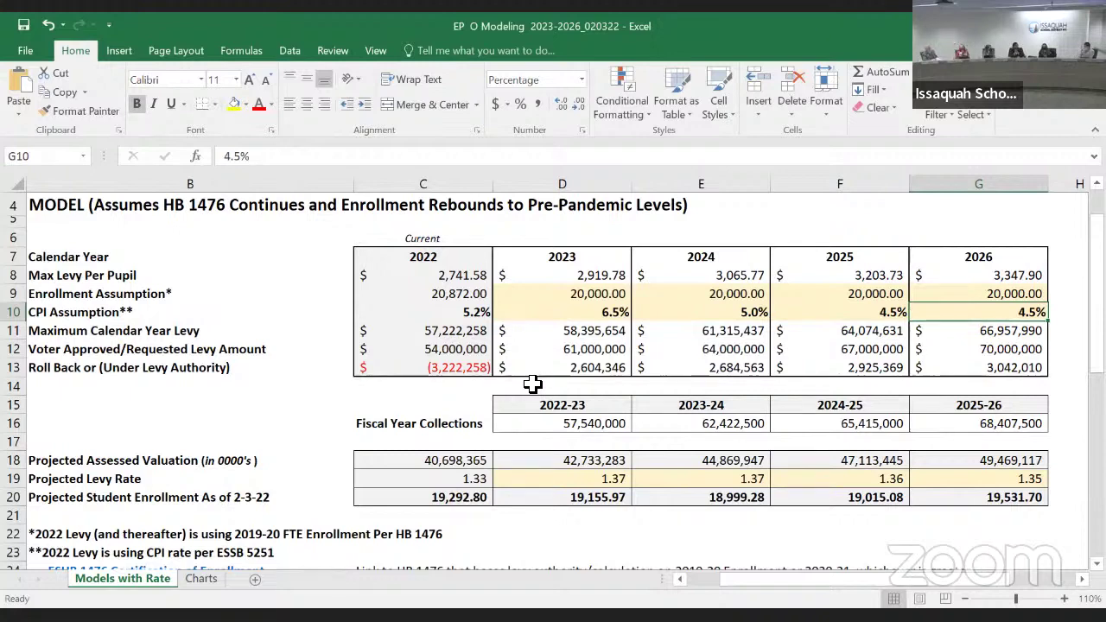
Step: Review the 2023 requested levy amount and select the 2023–2026 roll back amounts in the first model to examine them together
click(565, 348)
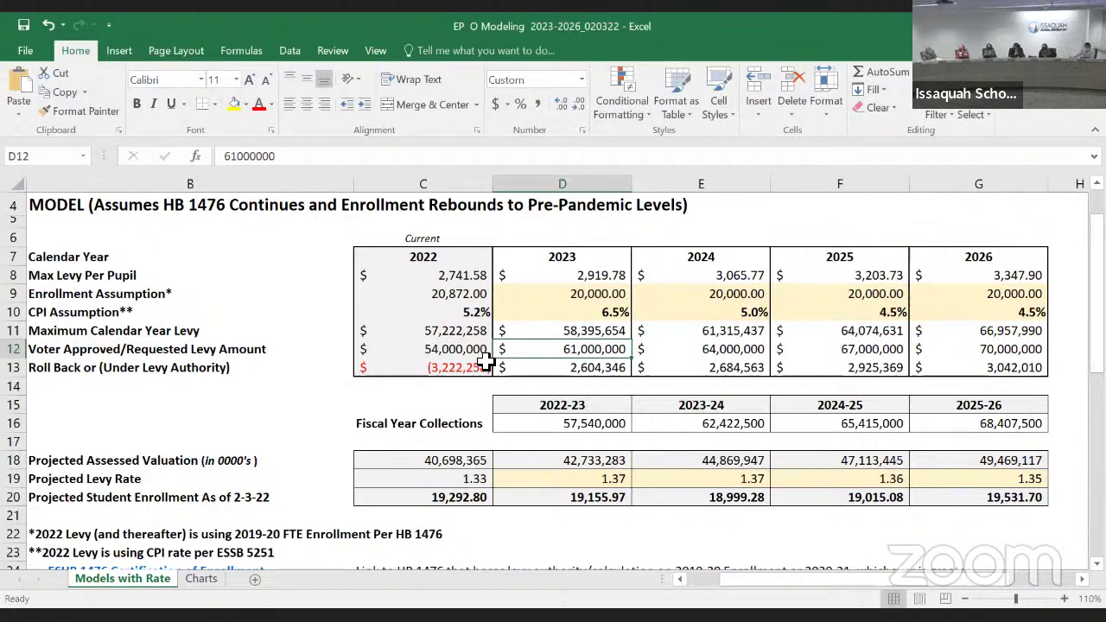
drag(501, 389, 1012, 370)
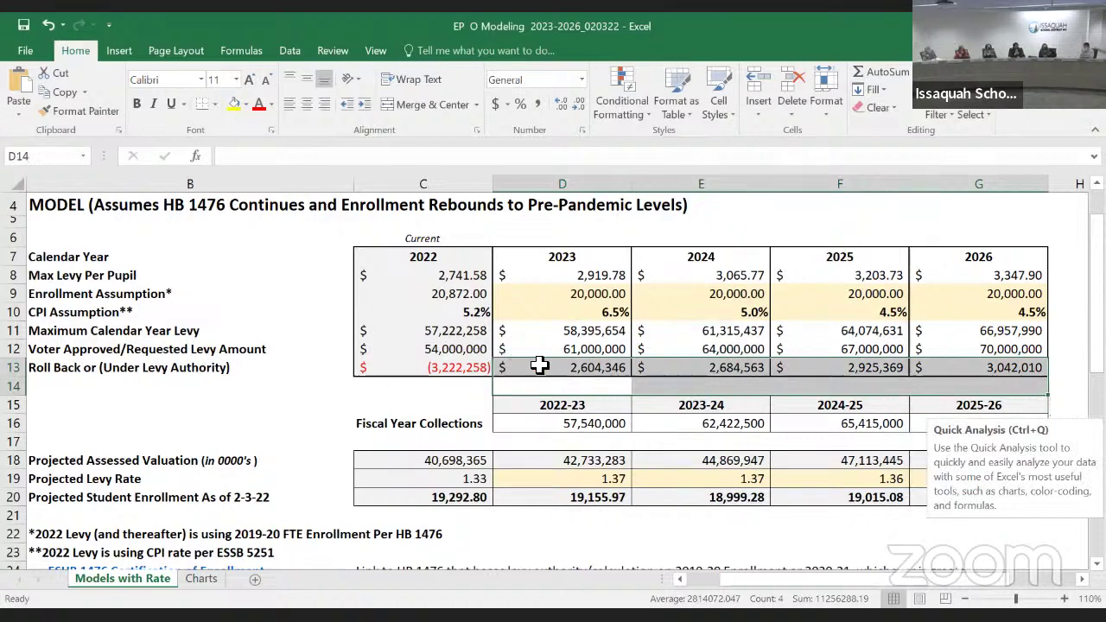
drag(564, 372, 973, 374)
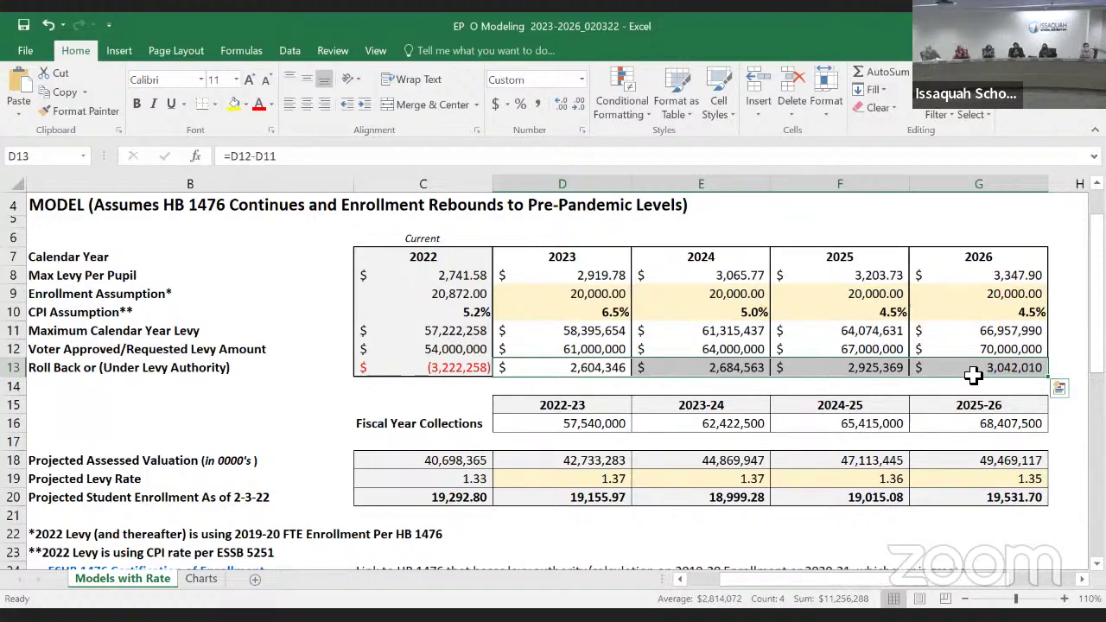
click(700, 385)
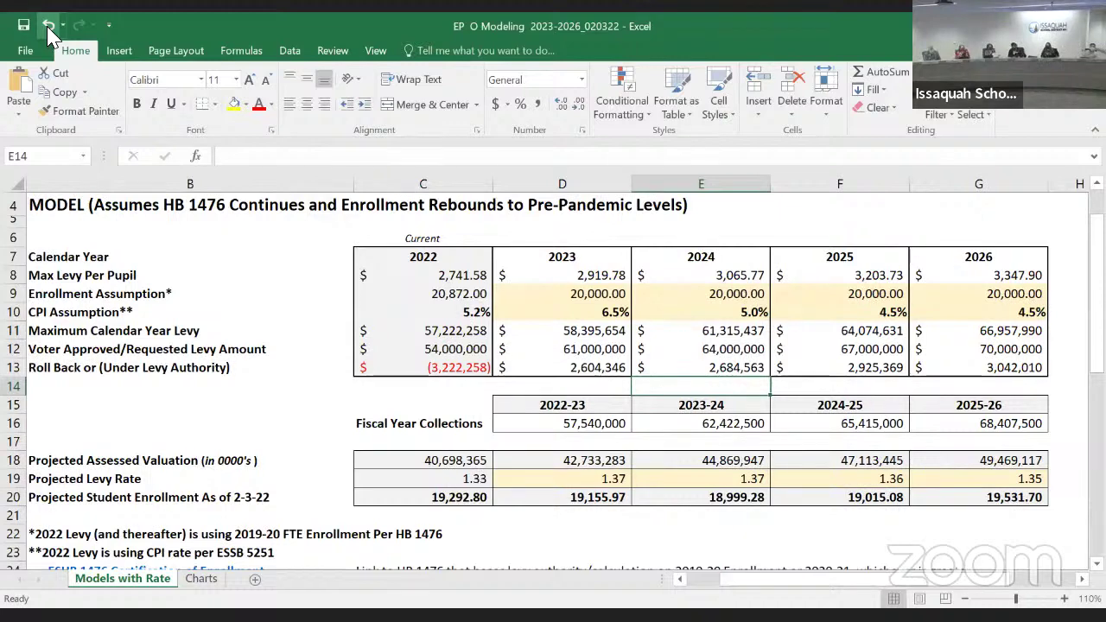
Step: Undo all the 2023–2026 enrollment assumption changes in the first model
click(49, 29)
click(49, 29)
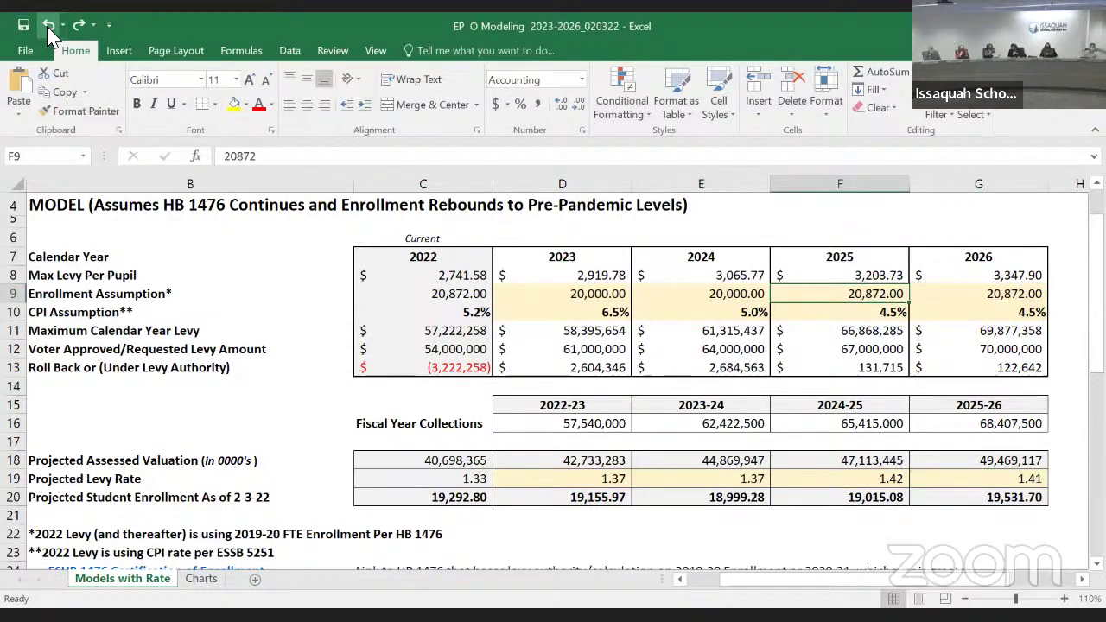
click(49, 29)
click(49, 29)
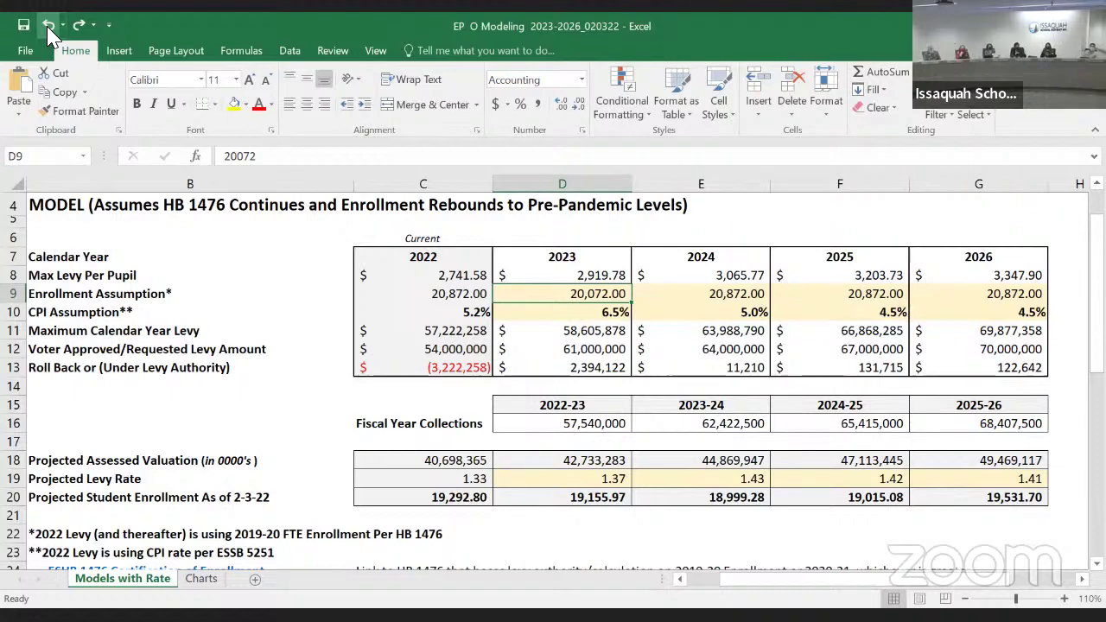
click(49, 27)
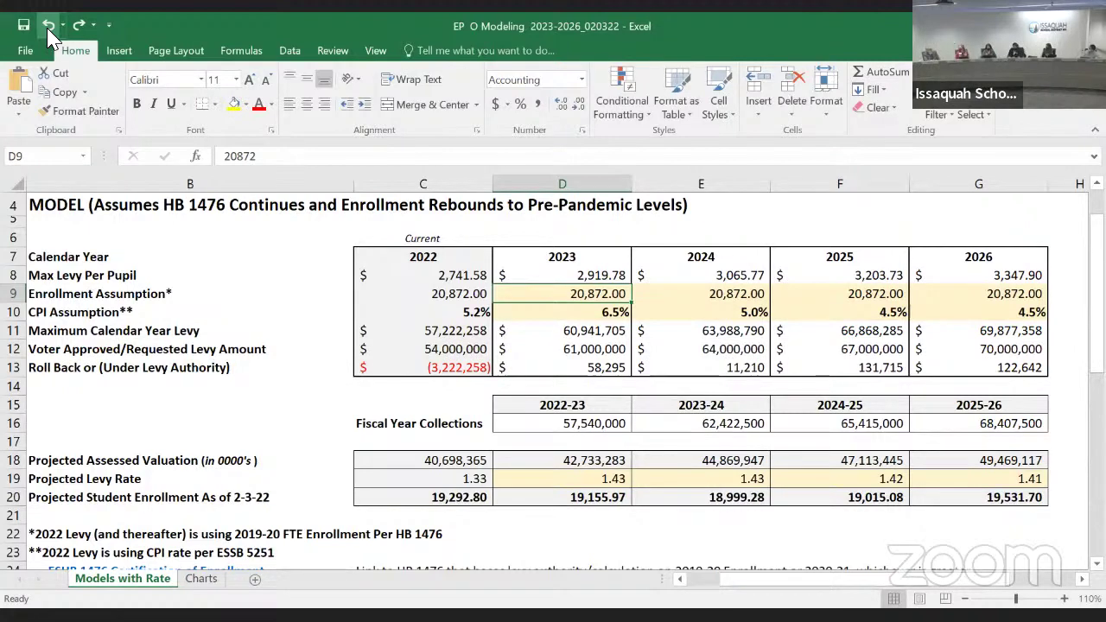
key(ctrl+y)
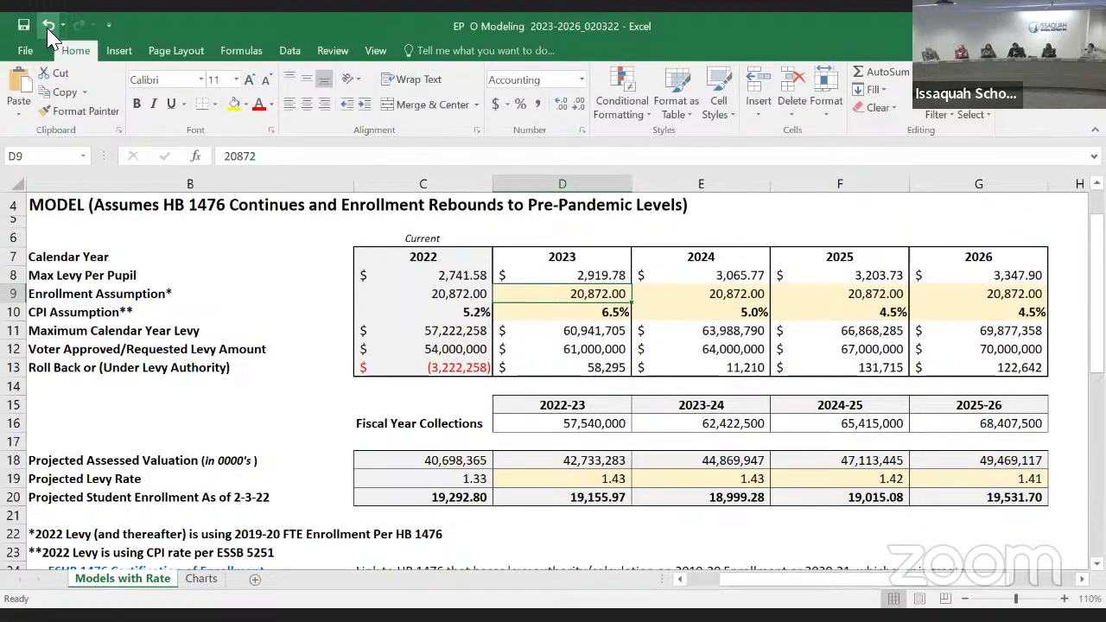